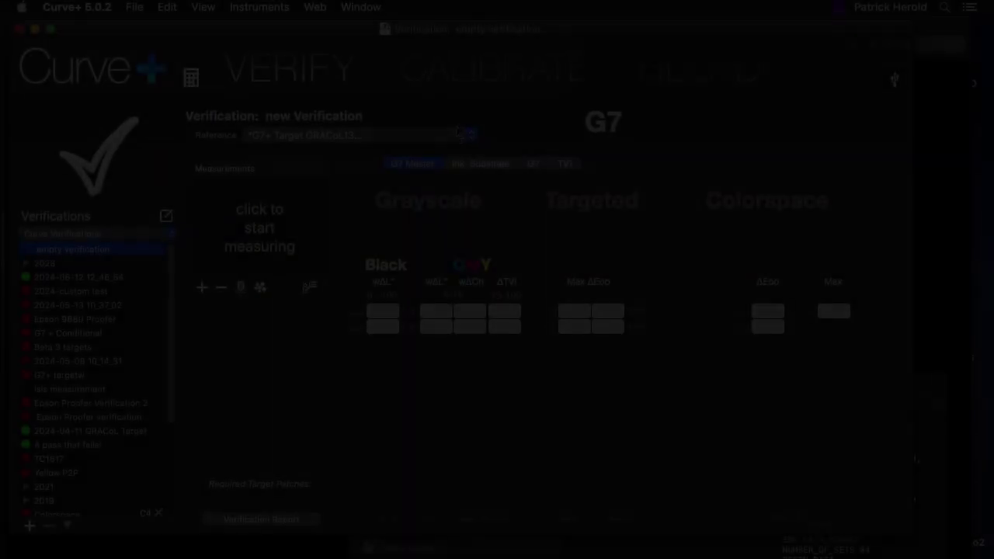
Open the reference presets for editing and review the available characterized reference printing conditions without changing the selection
click(455, 135)
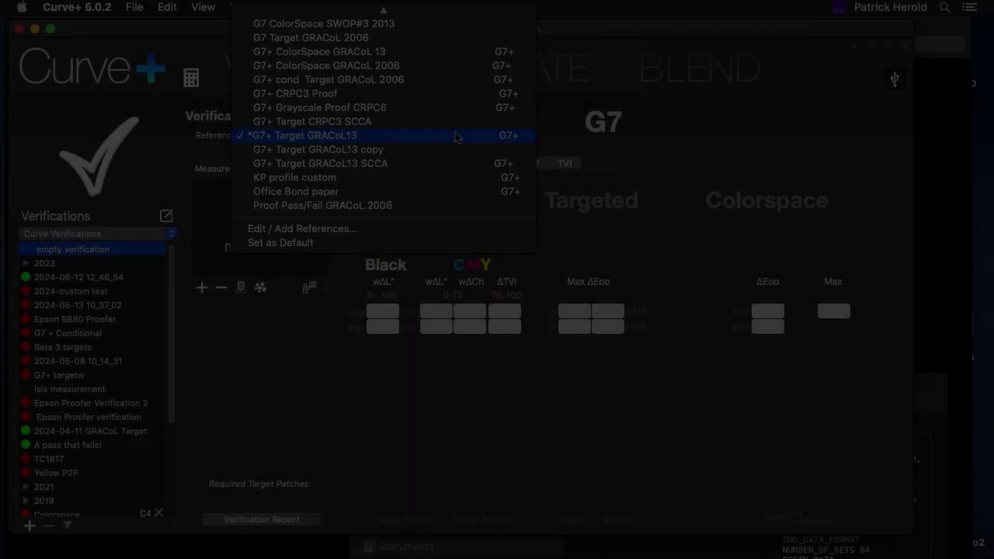
click(326, 229)
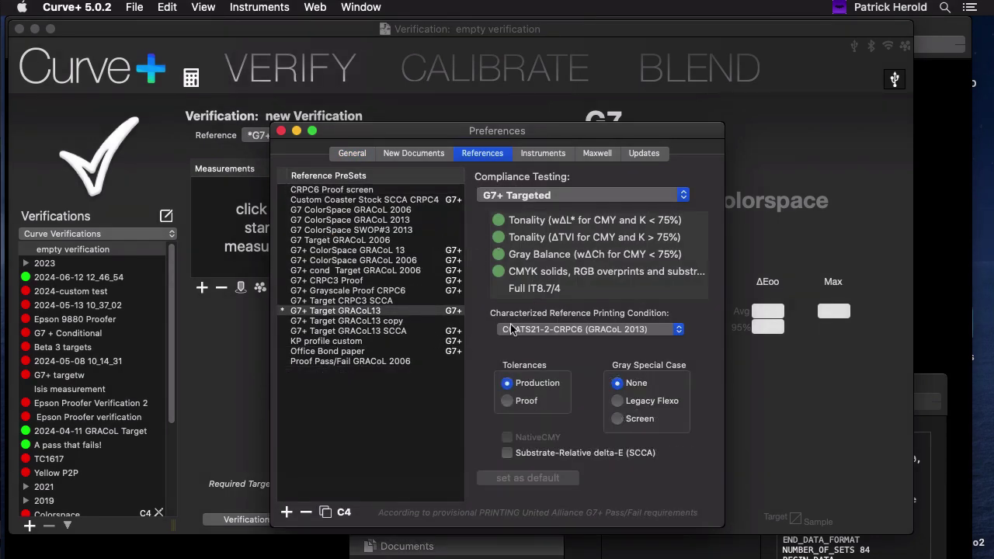
click(676, 330)
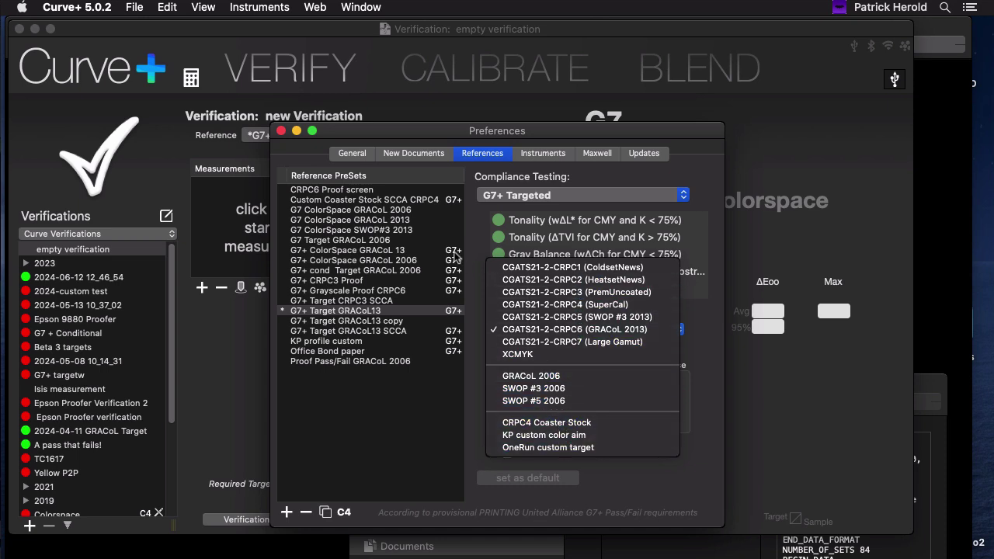
click(416, 434)
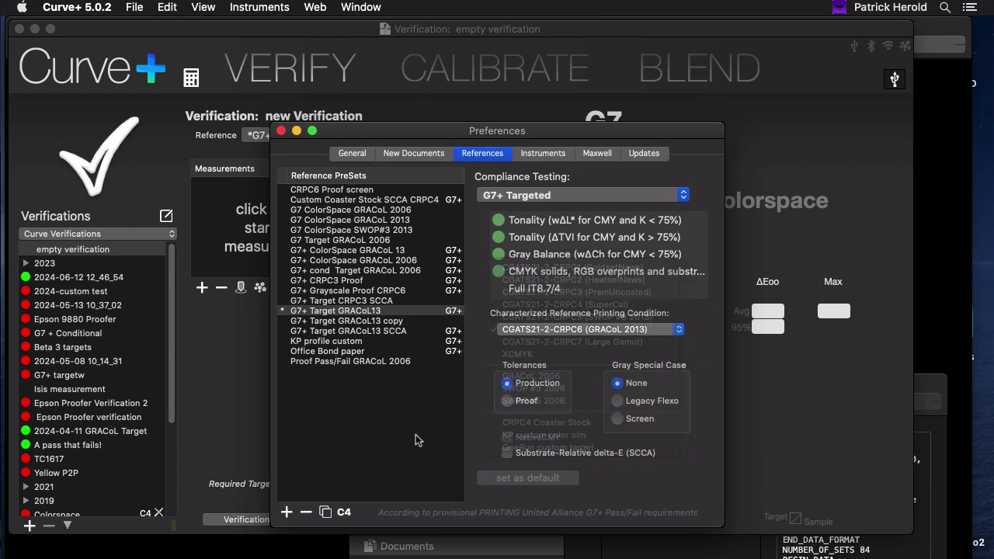
Add a reference preset with G7+ Targeted compliance, CGATS21-2-CRPC3 (PremUncoated) as printing condition, and Production tolerances
click(287, 510)
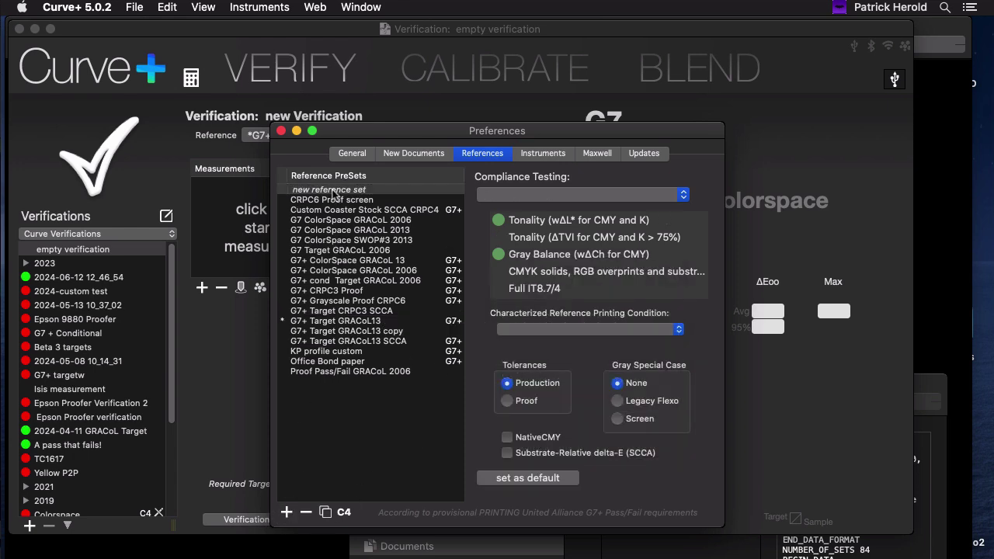
click(520, 195)
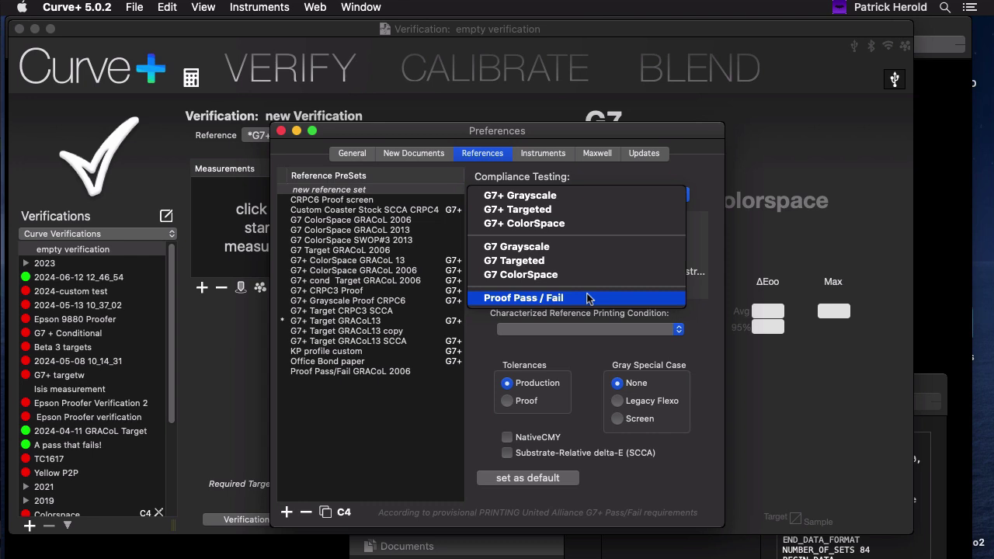
click(572, 211)
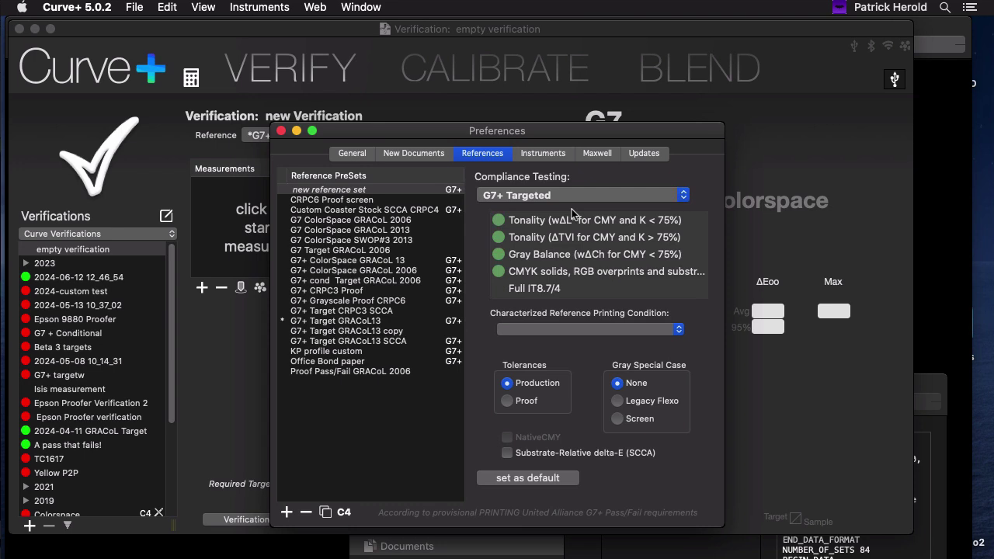
click(589, 329)
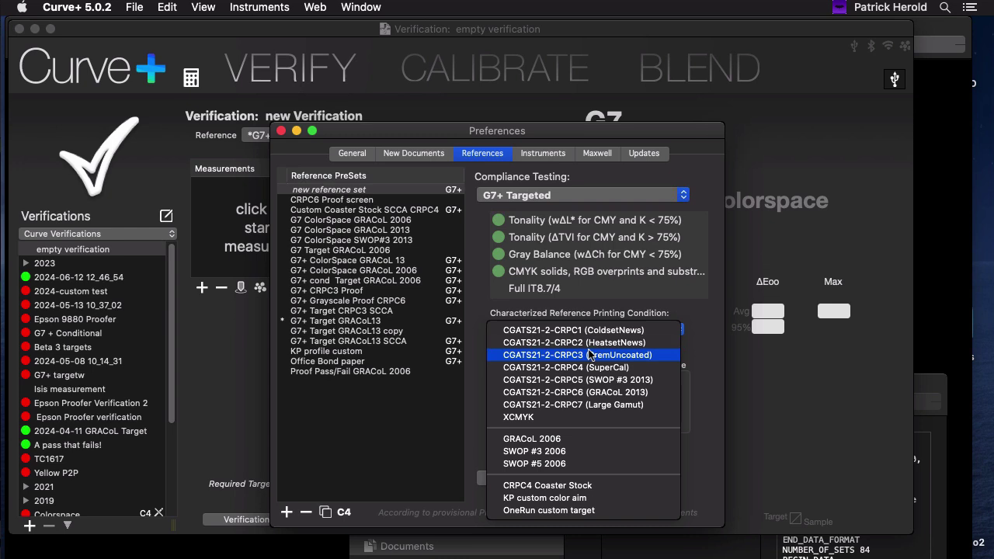
click(583, 355)
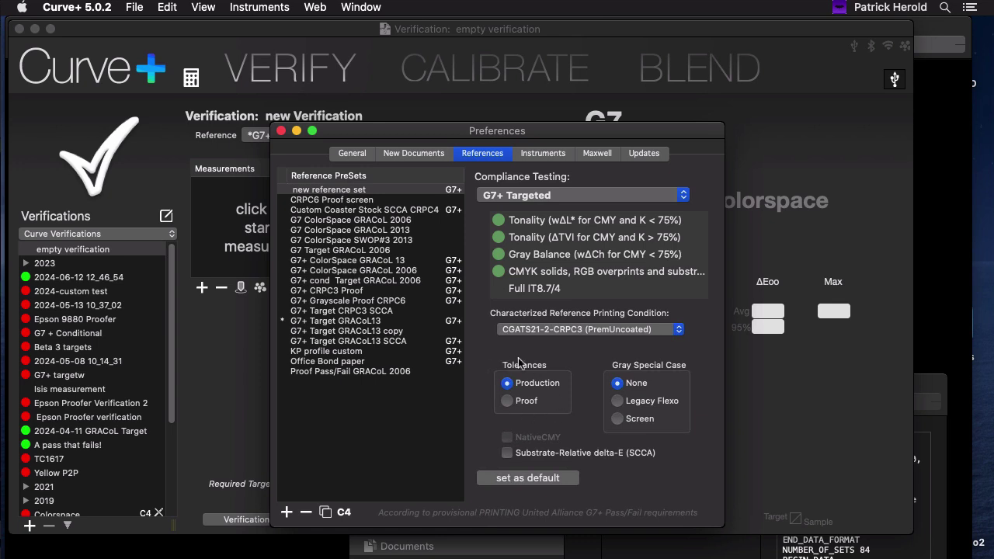
click(507, 402)
click(508, 382)
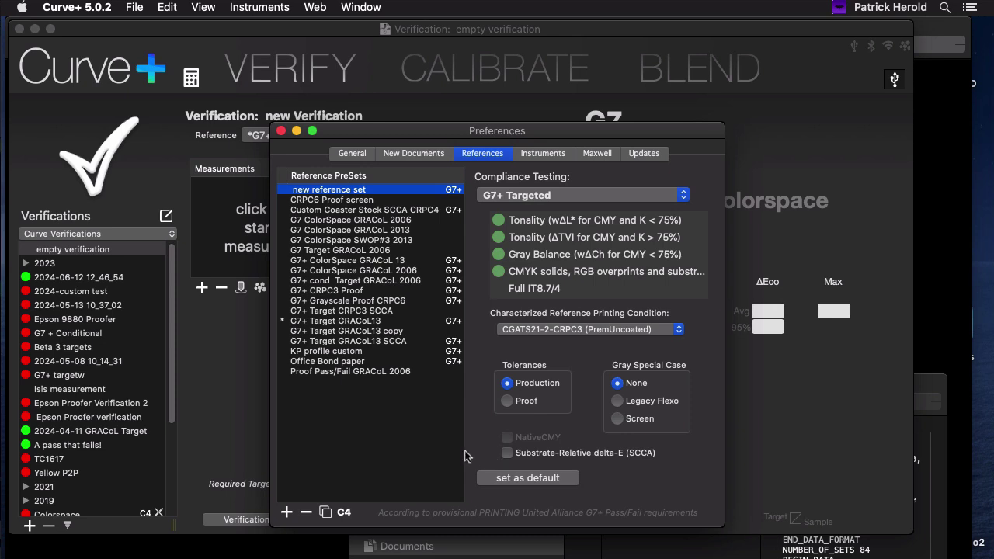
Rename the new reference preset as "G7+ Targeted CRPC3"
double_click(353, 192)
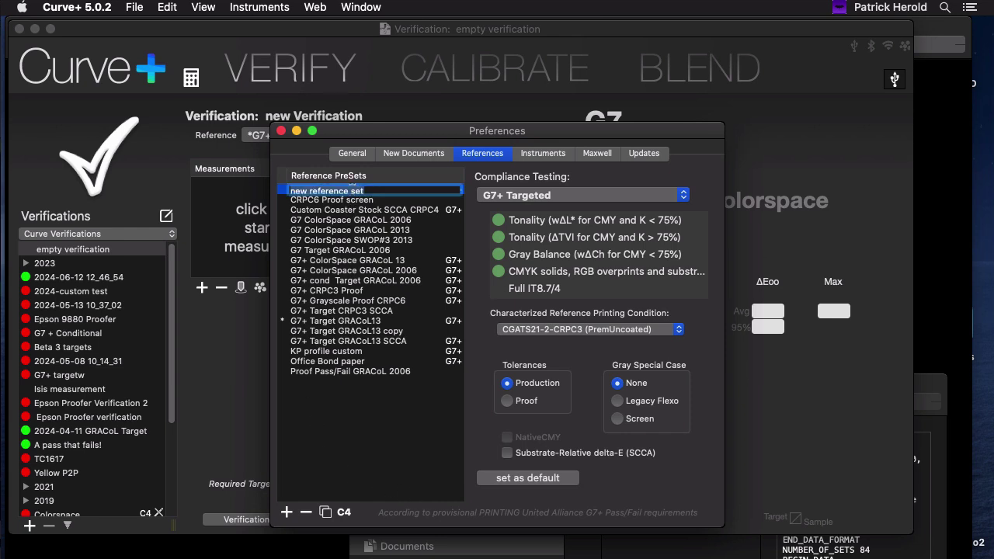
text(G7+ Targeted CRPC3)
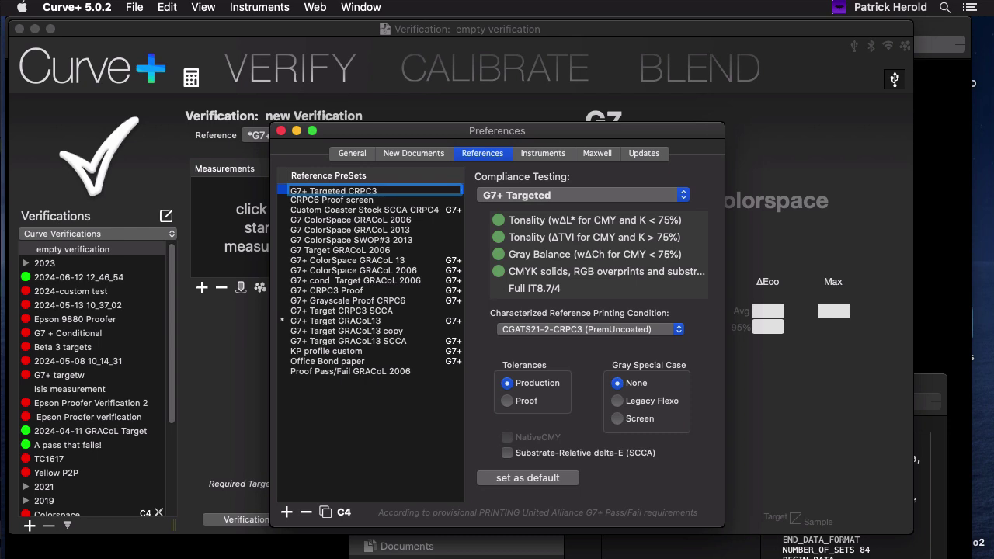
key(Return)
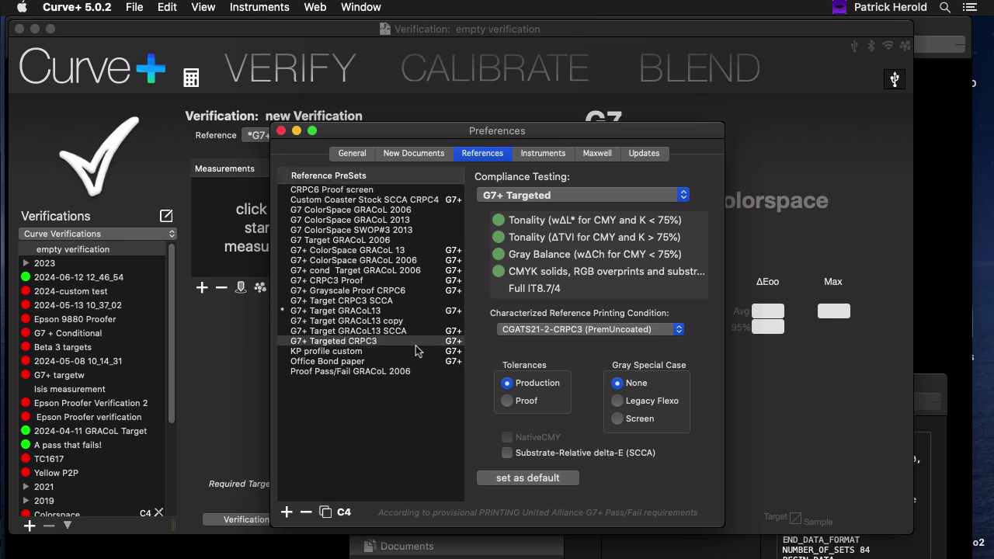
Close the preferences and review the reference presets available for the verification, leaving its reference selection unchanged
click(281, 131)
click(390, 135)
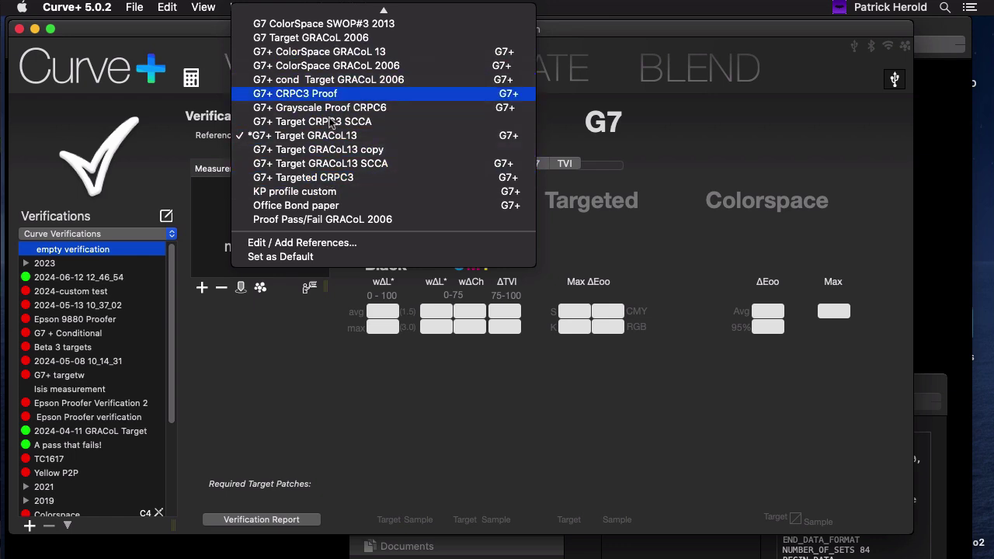
click(325, 336)
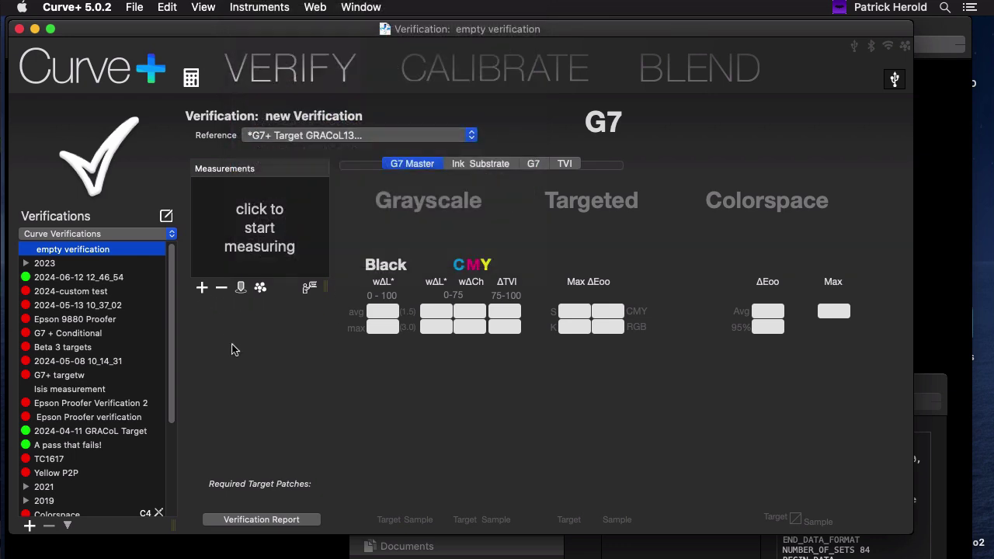
Load the measurement file "My inhouse control wedge.txt" from the Custom color aim folder into the empty verification
click(656, 553)
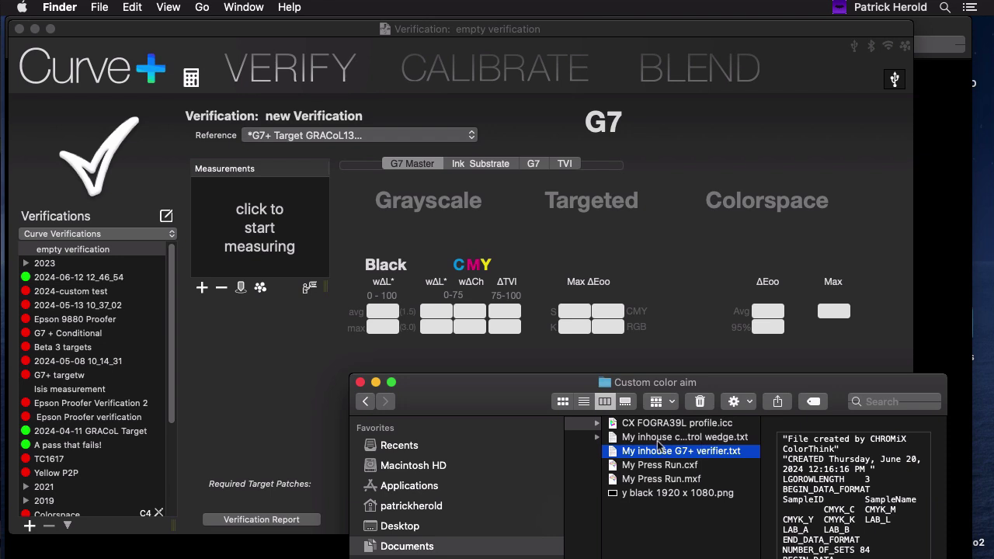
click(686, 438)
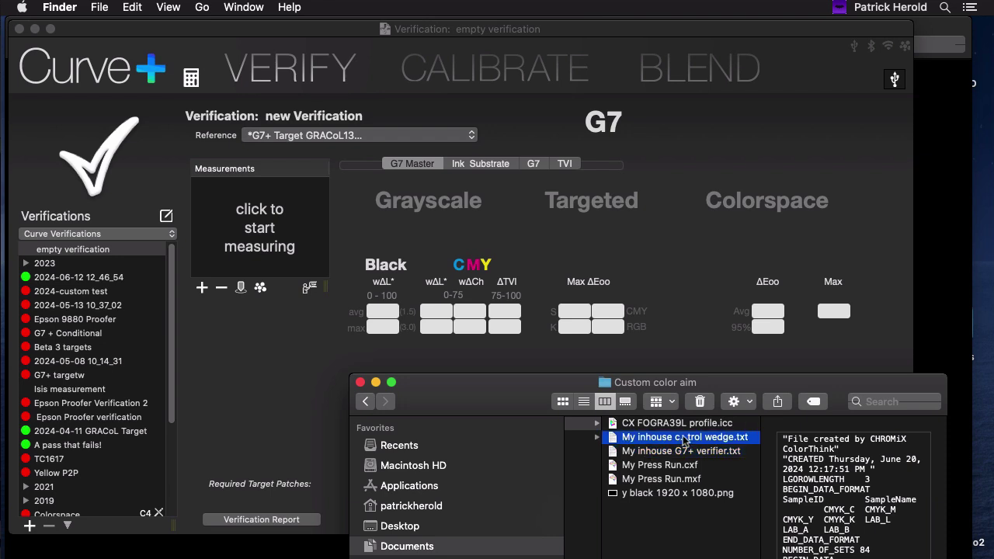
drag(684, 439, 287, 253)
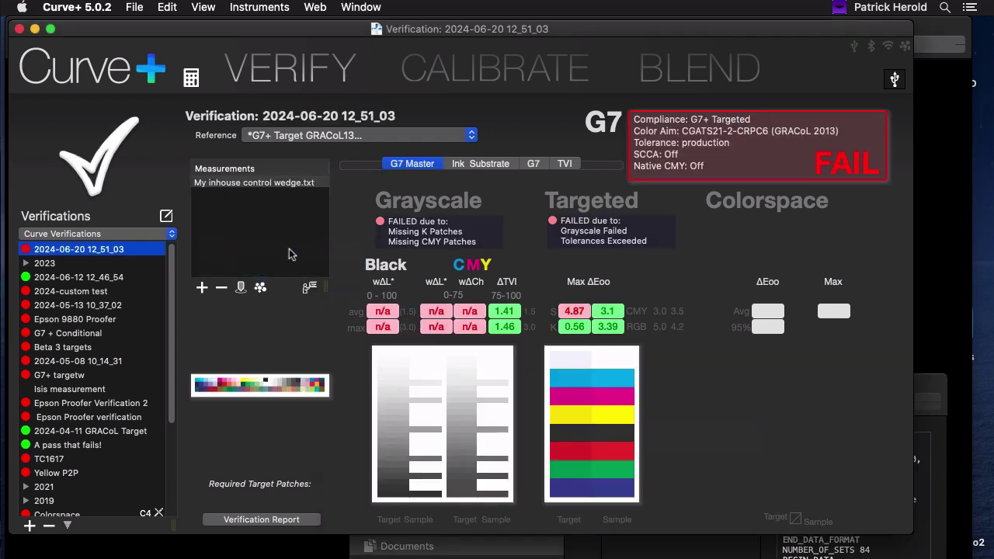
Save the control wedge measurement as a Targeted color aim named "in house color aim" in the Custom Color Aims folder
click(255, 182)
click(144, 8)
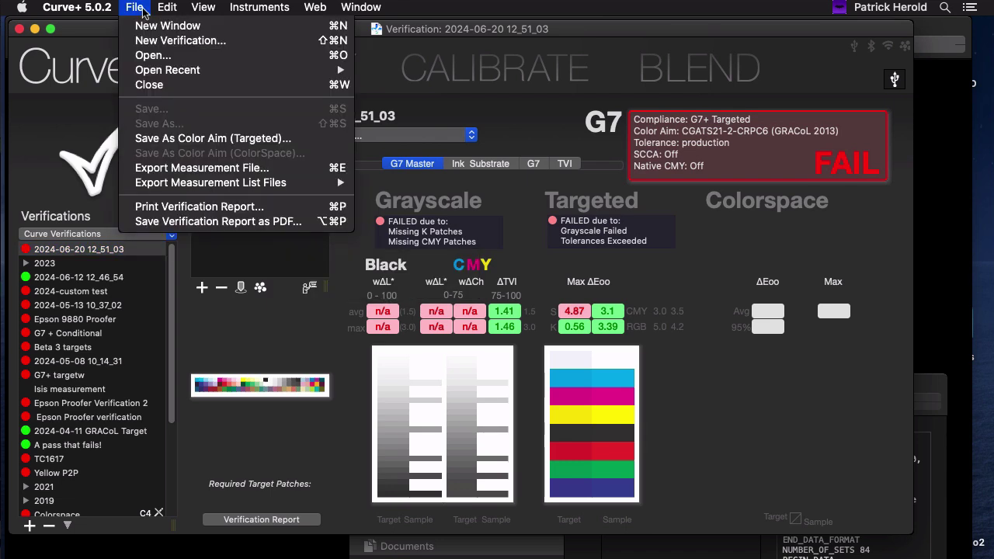
click(268, 139)
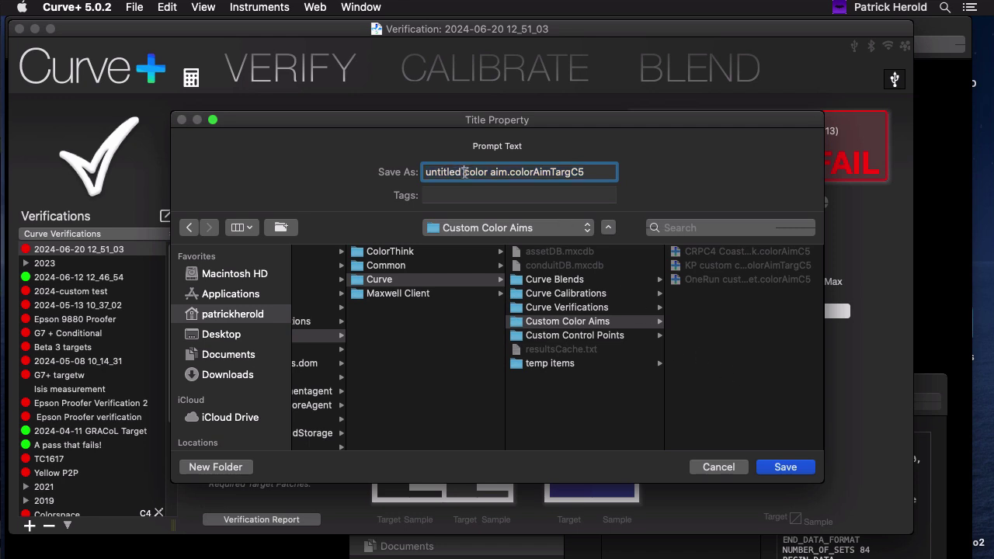
double_click(425, 173)
text(in house)
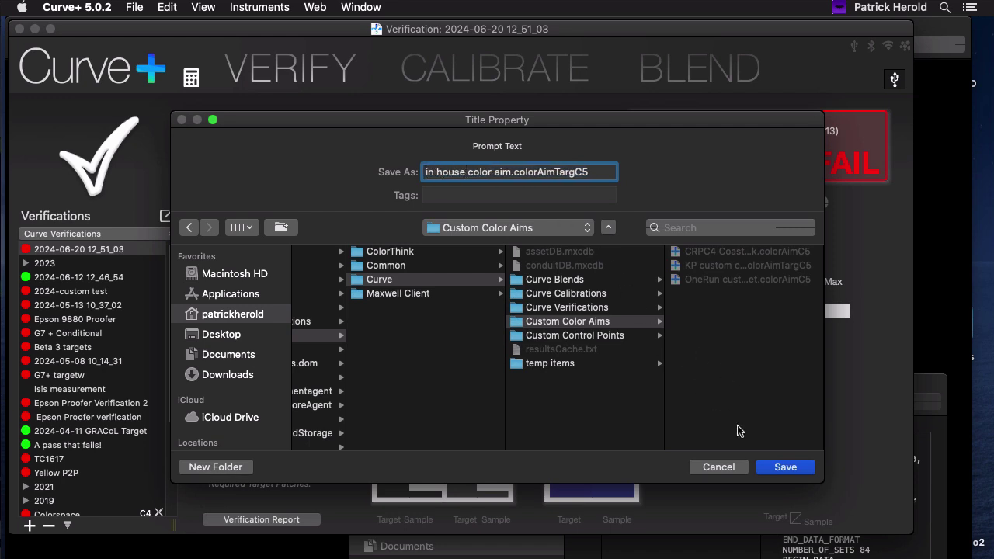
click(777, 466)
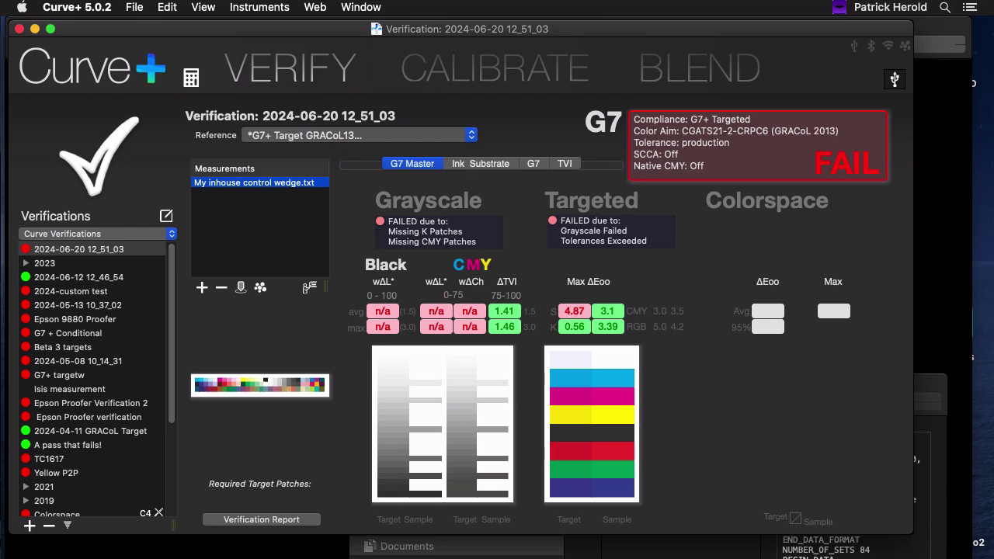
Create a new verification and load the measurement file "My inhouse G7+ verifier.txt" into it
click(643, 556)
click(761, 224)
click(166, 216)
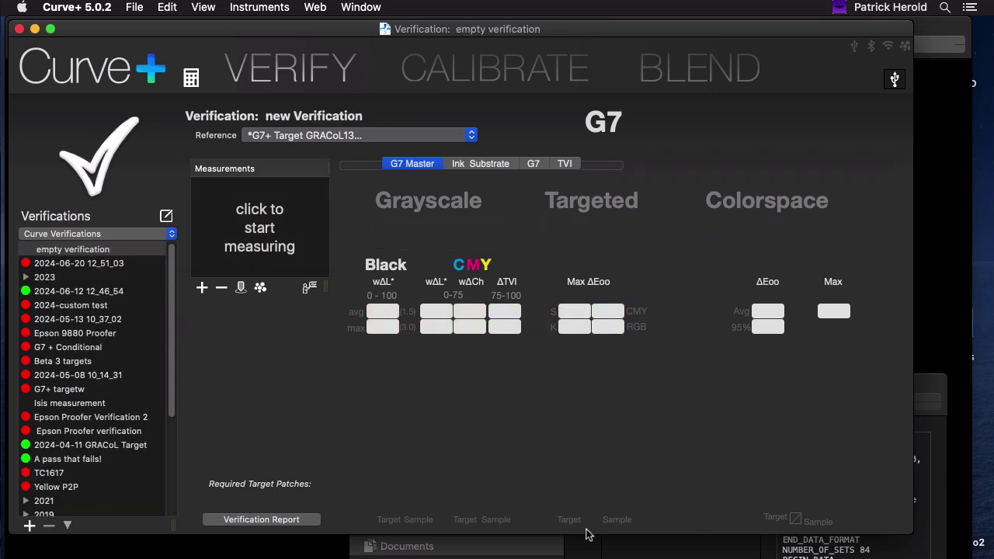
click(683, 454)
drag(683, 454, 307, 242)
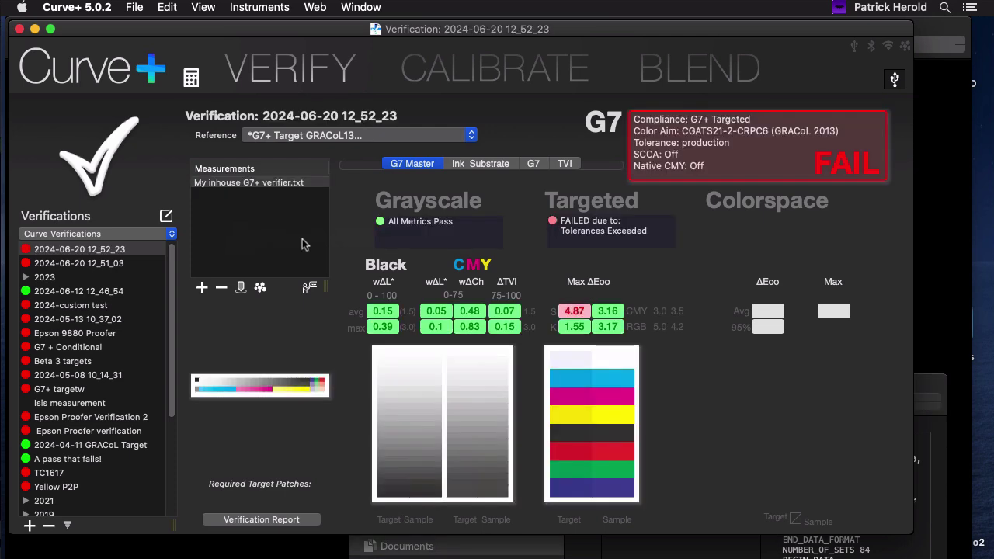
Examine the G7+ verifier's patches in the Target Inspector, close it, and reopen the control wedge verification
double_click(314, 385)
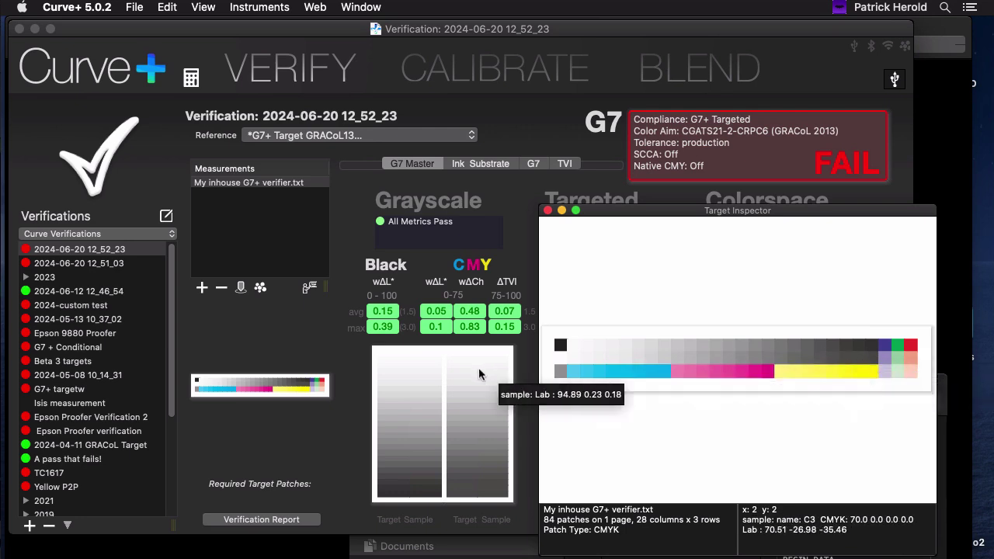
click(547, 211)
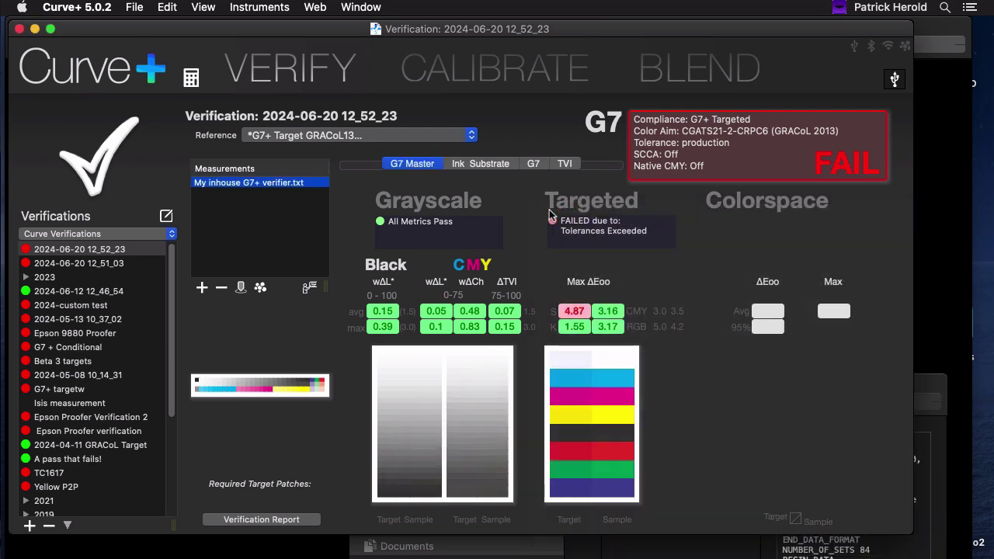
click(134, 265)
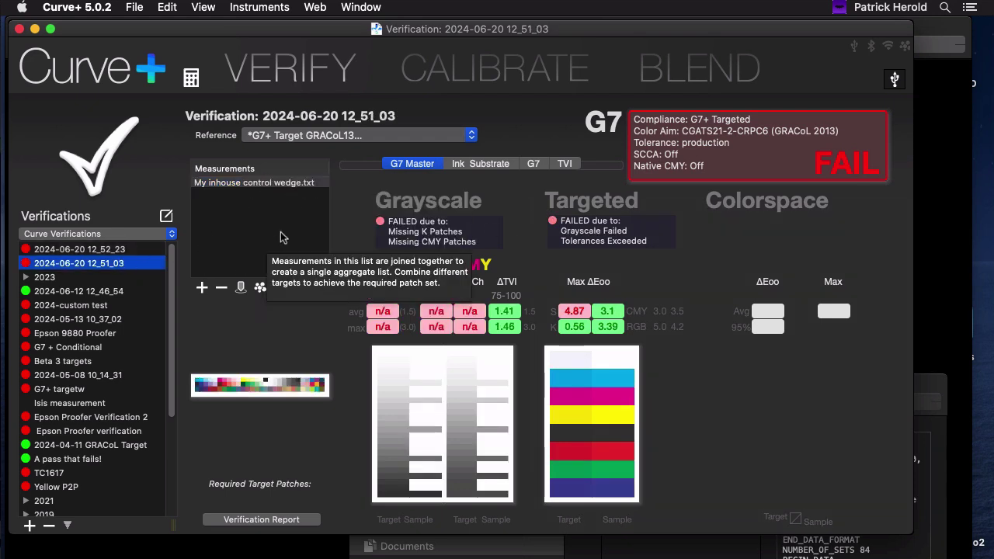
Add a reference preset with G7+ Targeted compliance and "in house color aim" as its characterized reference printing condition
click(360, 8)
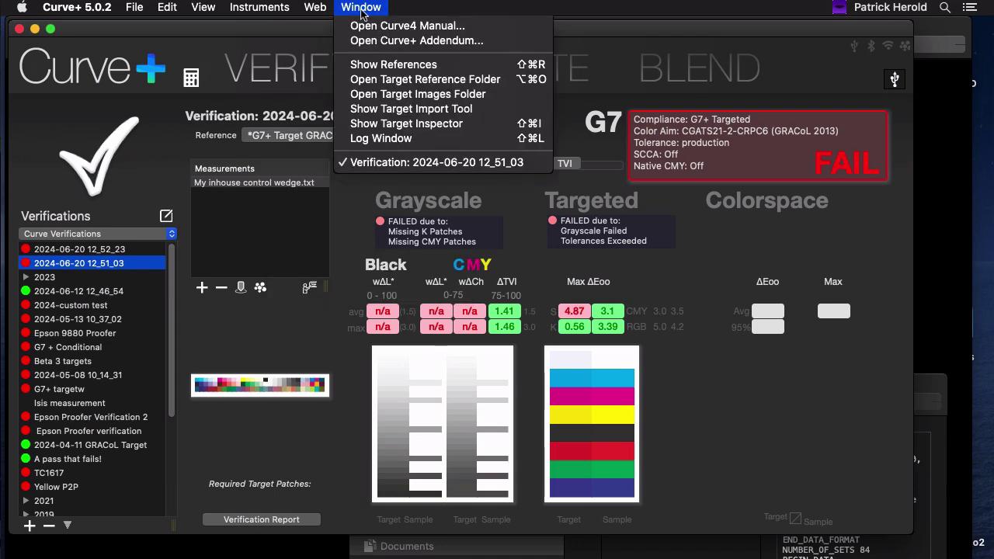
click(385, 65)
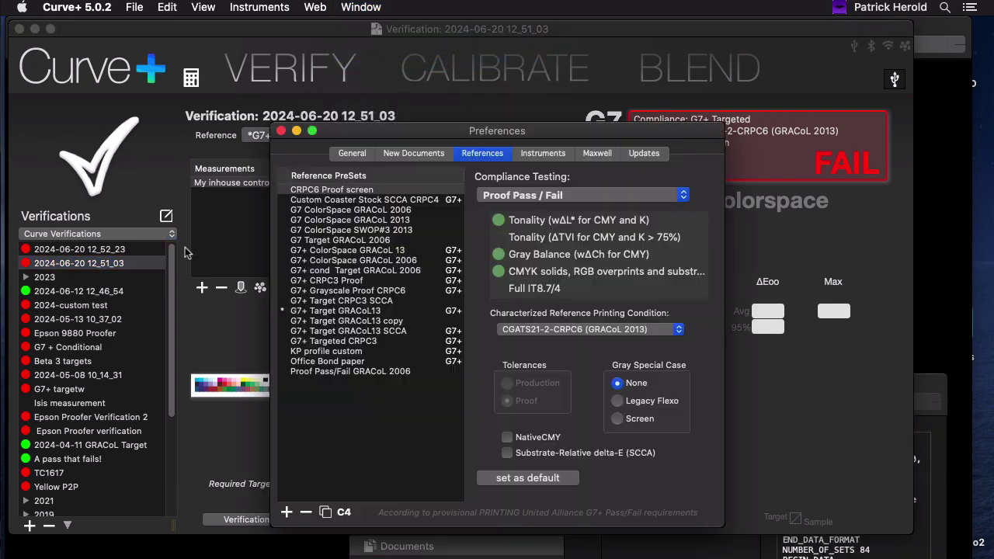
click(287, 512)
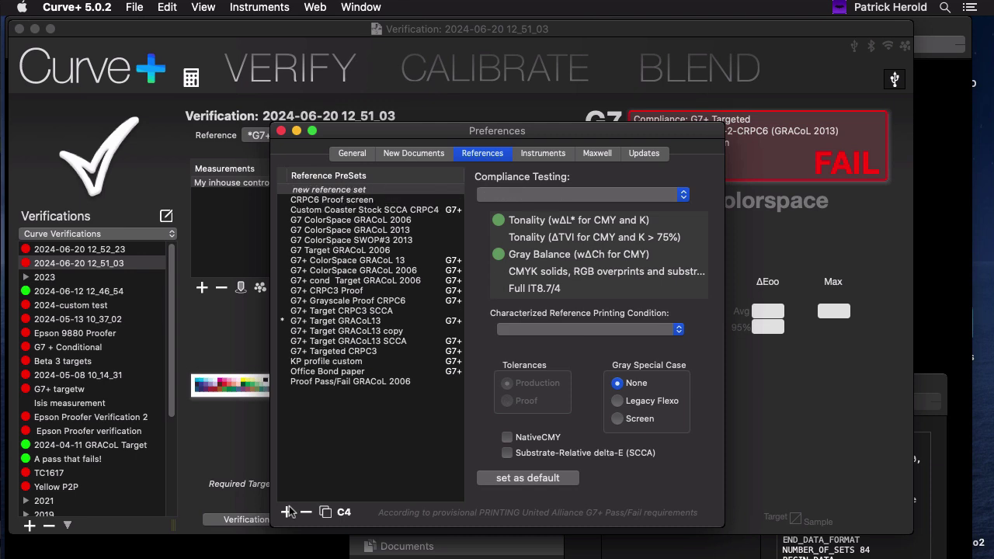
click(574, 195)
click(546, 210)
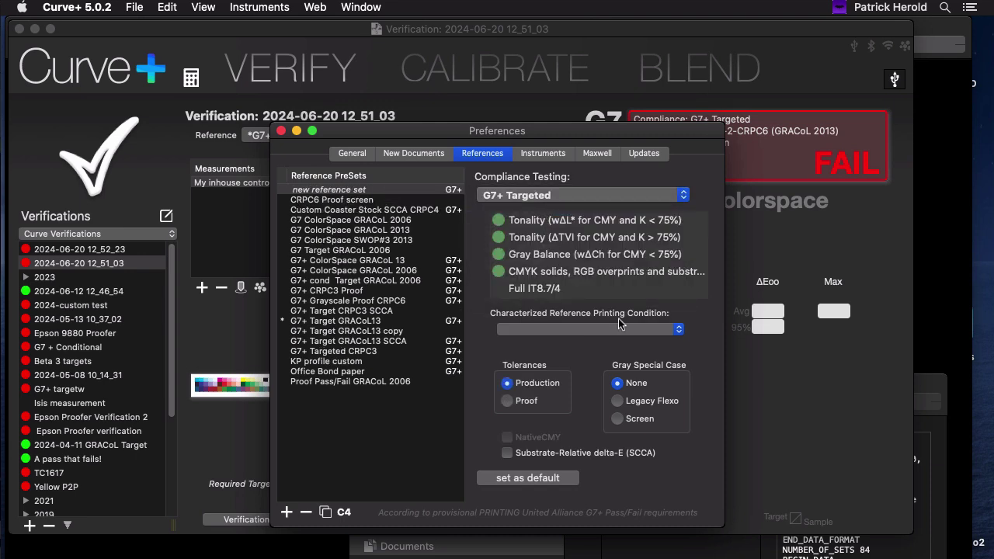
click(622, 329)
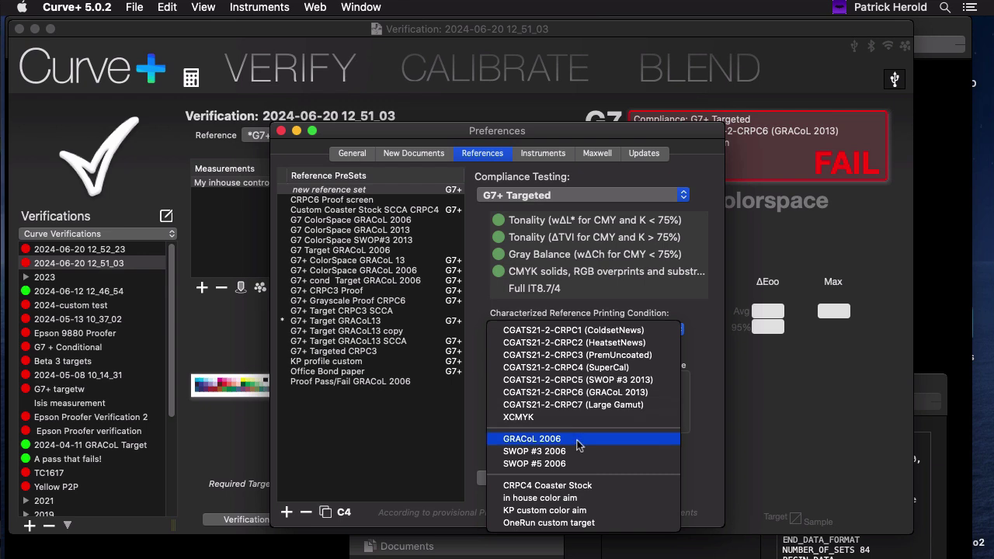
click(549, 498)
Rename the new reference preset with the owner's first name in possessive form followed by "in house color"
double_click(357, 190)
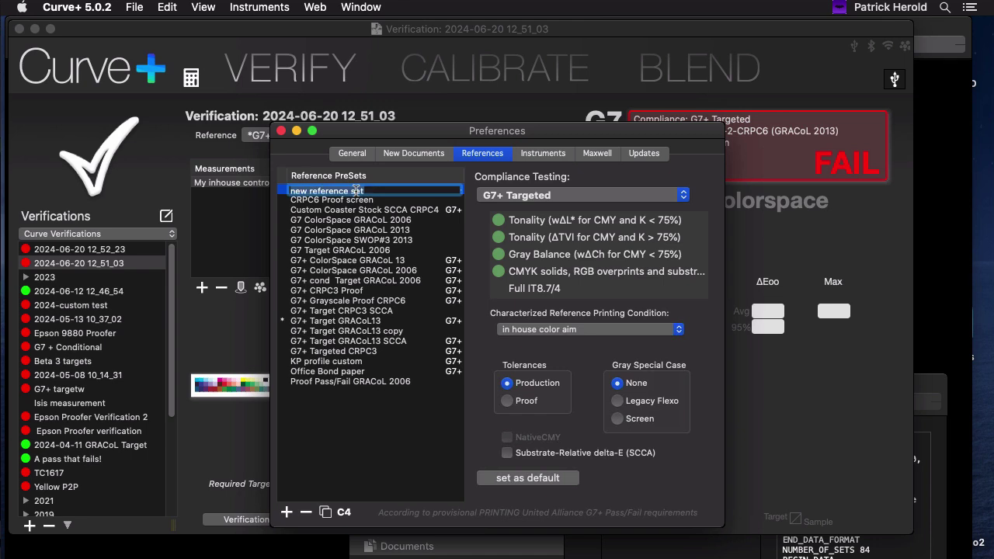
text(Pat's in house color)
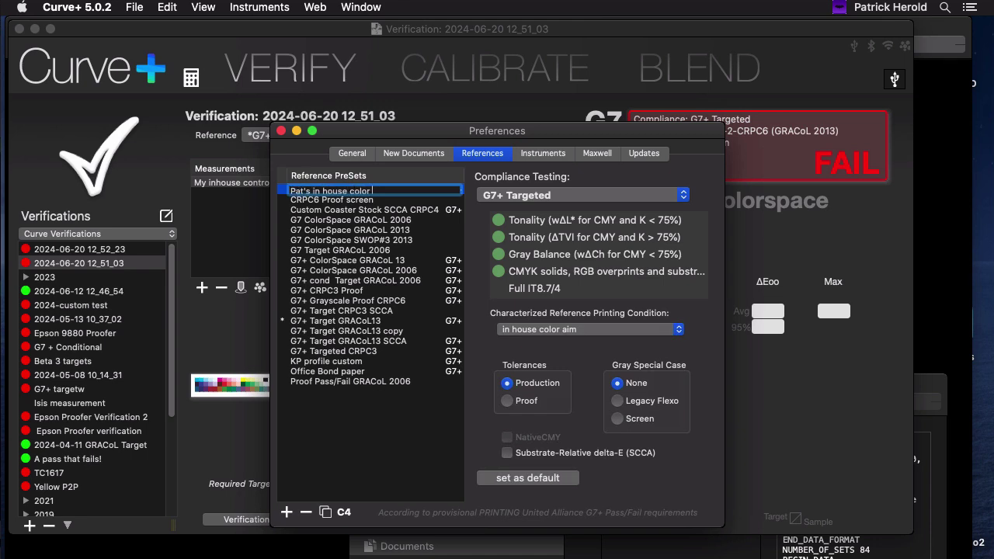
key(Return)
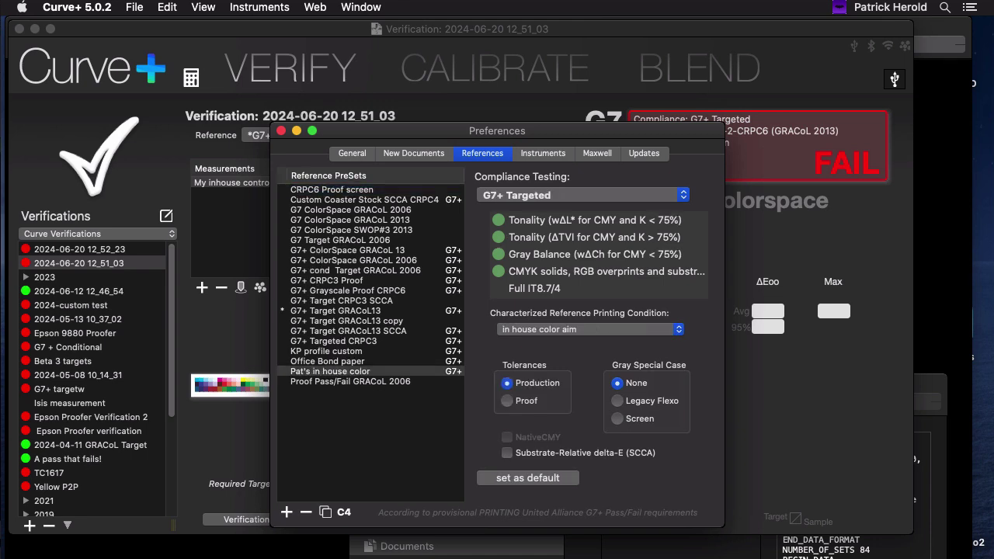
Load "CX FOGRA39L profile.icc" into a new verification and set its reference to G7+ ColorSpace GRACoL 2006
click(407, 370)
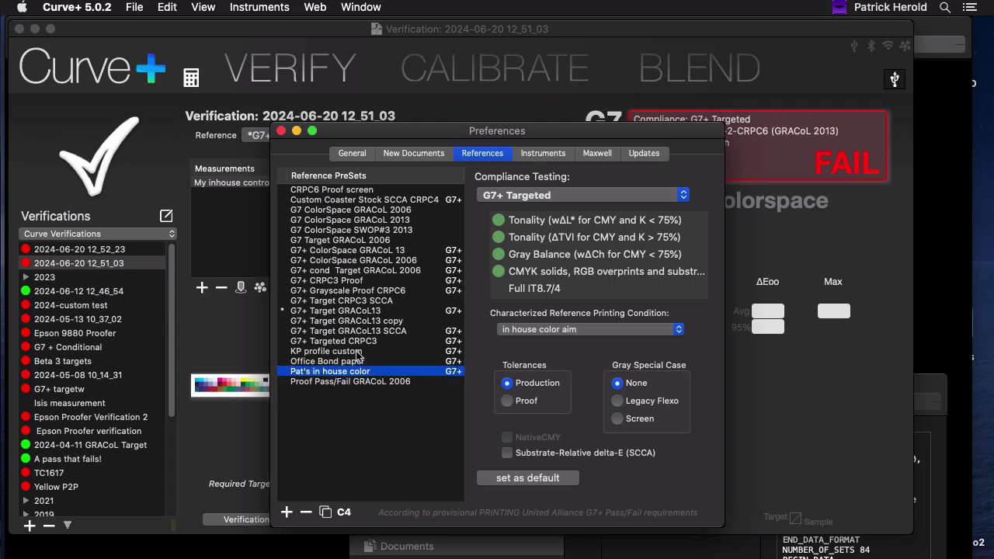
click(280, 130)
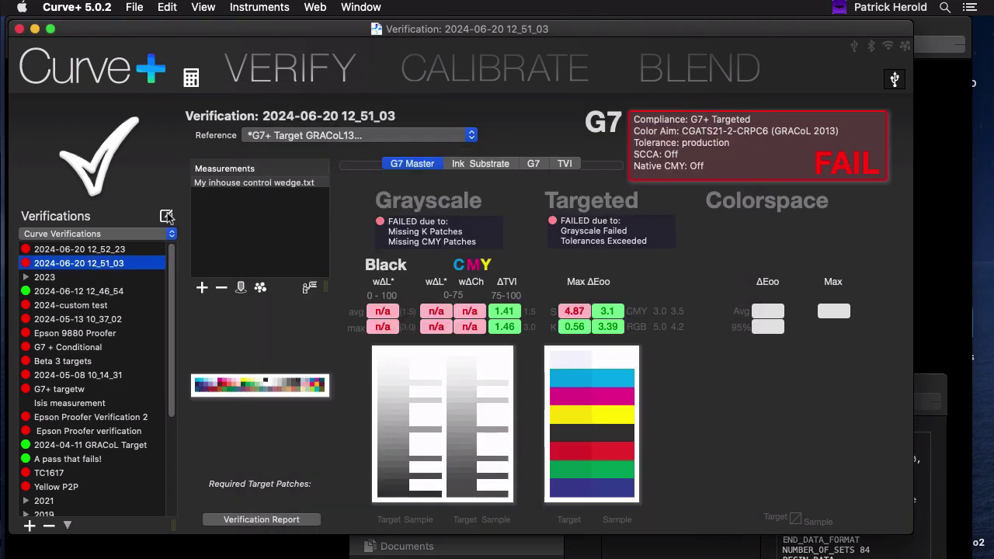
click(166, 215)
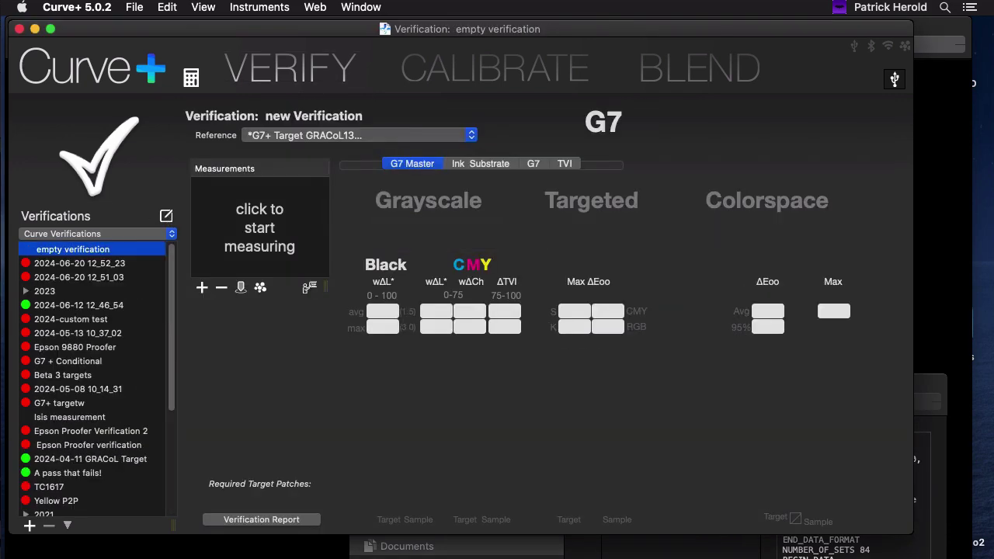
click(677, 547)
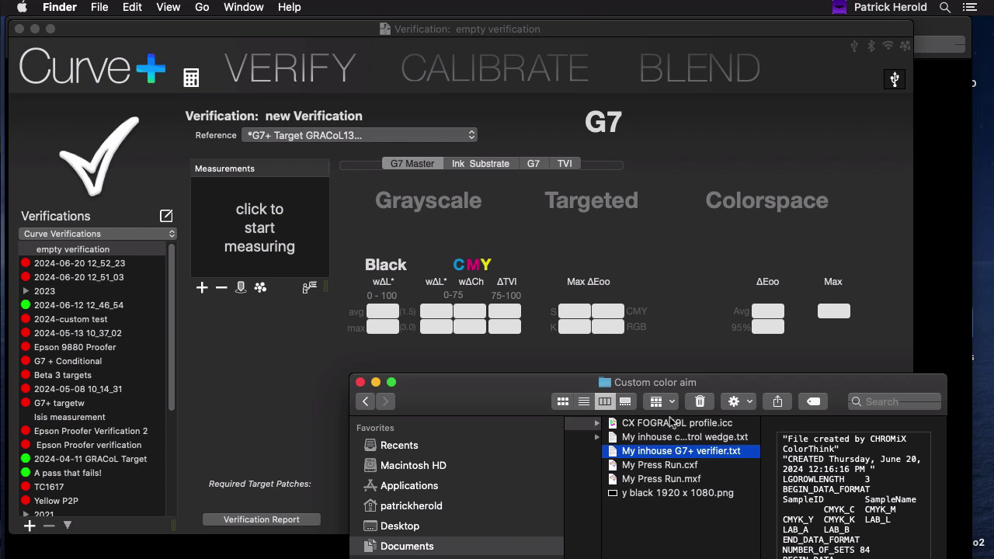
drag(670, 422, 264, 210)
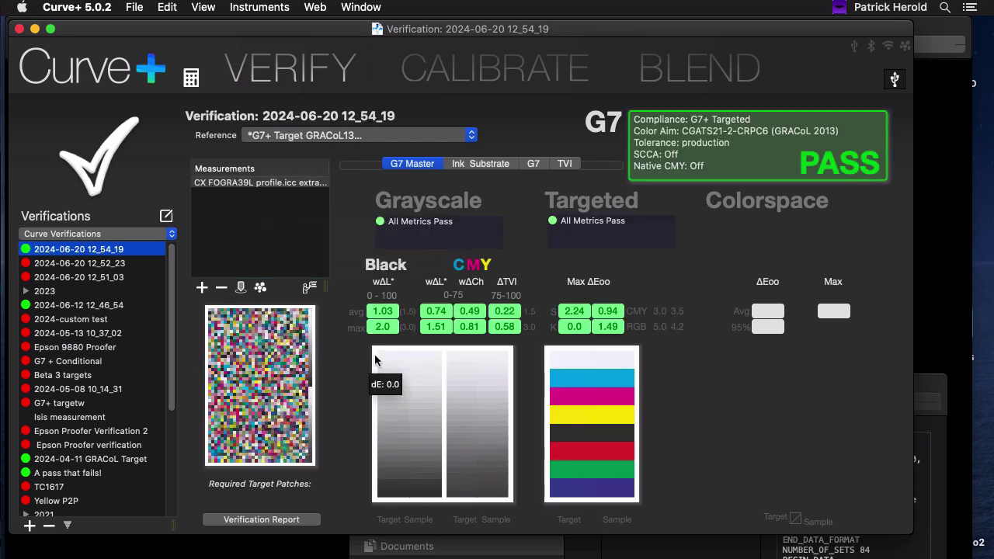
click(340, 137)
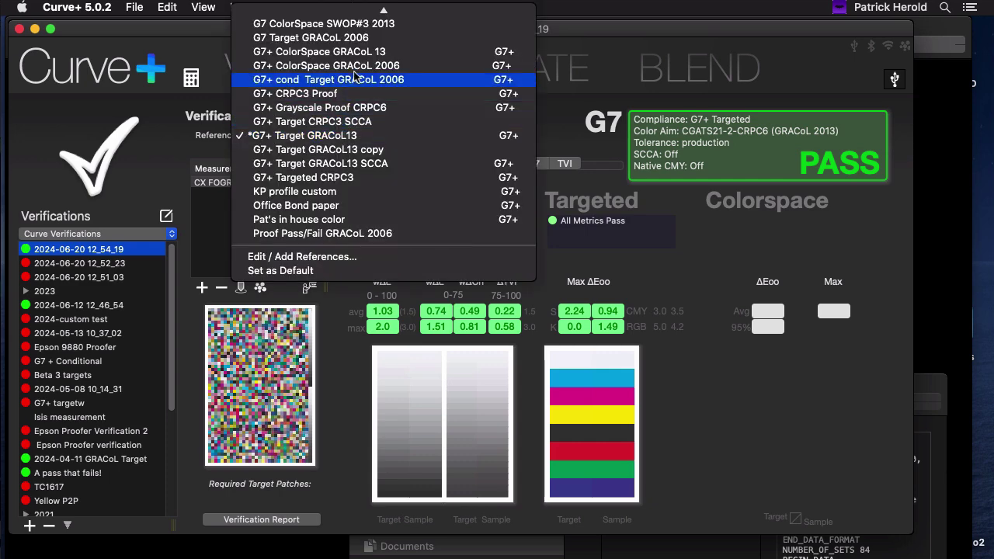
click(343, 138)
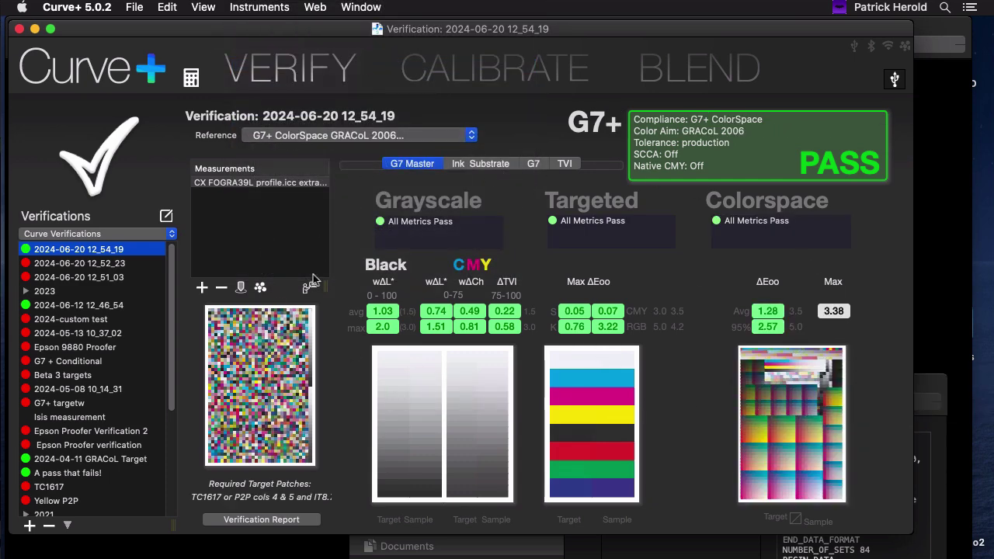
Save the CX FOGRA39L measurement as a ColorSpace color aim named "Fogra 39 color aim" in the Custom Color Aims folder
click(290, 182)
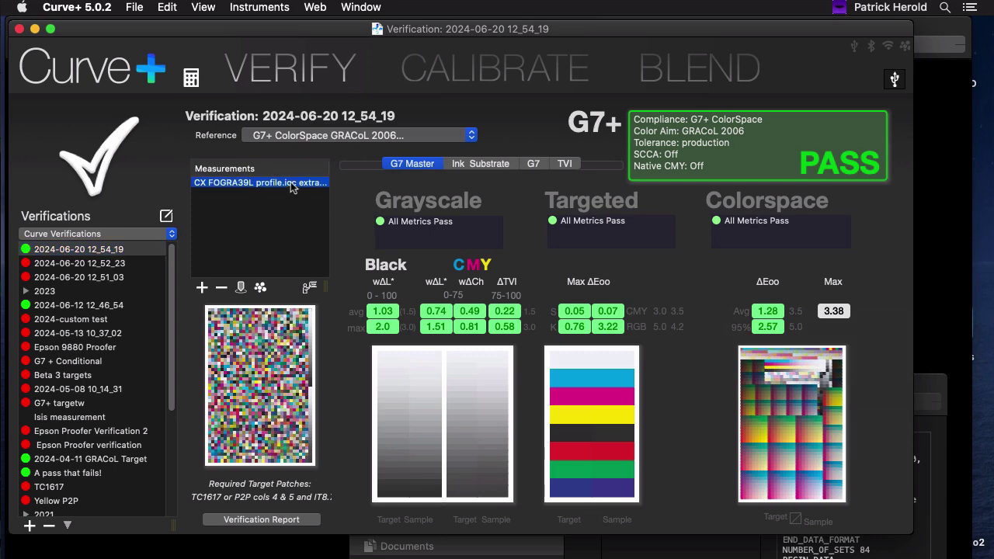
click(135, 9)
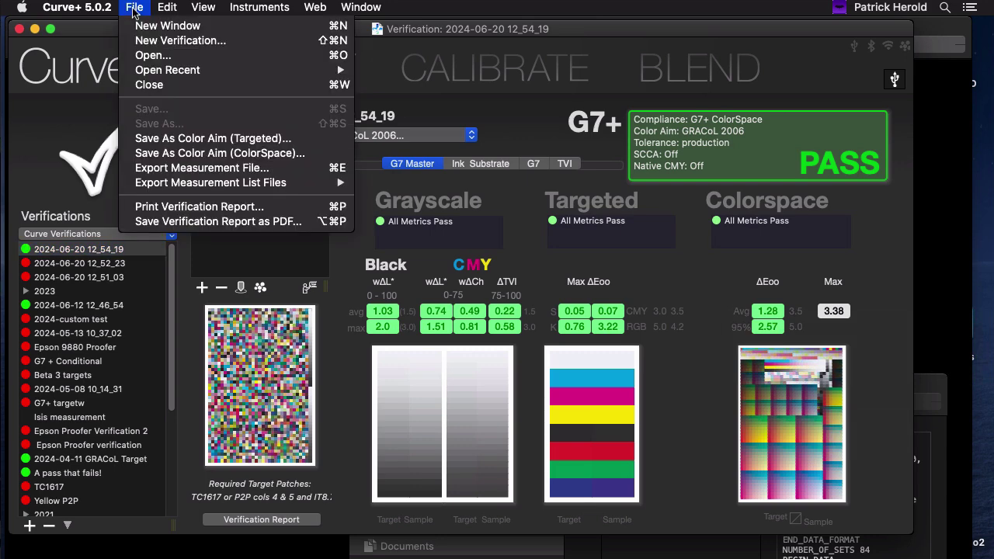
click(197, 155)
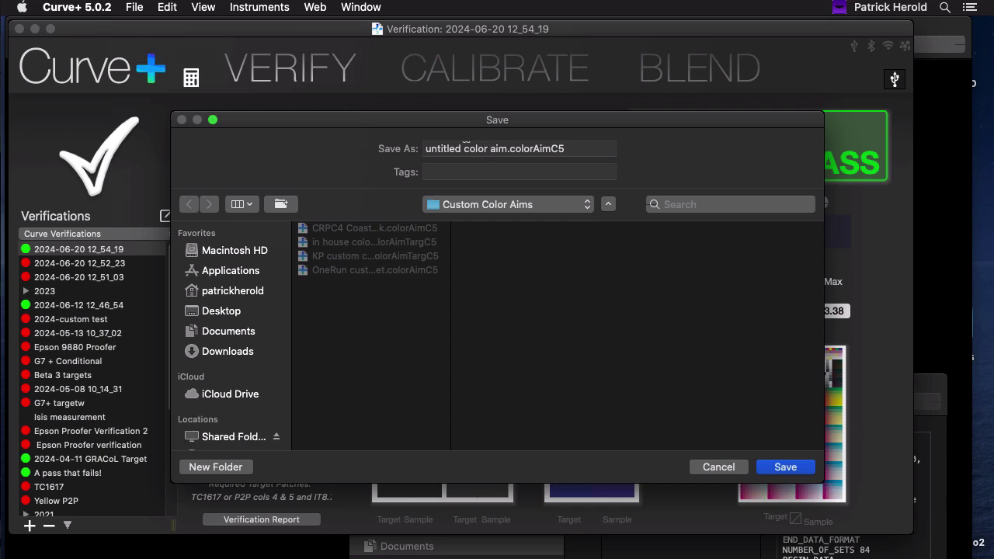
click(464, 148)
double_click(464, 148)
text(Fogr)
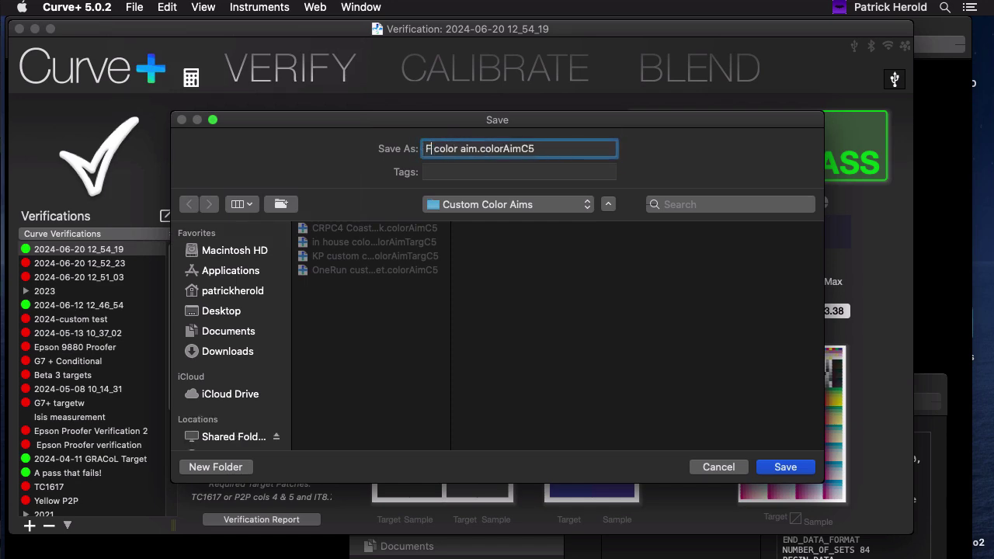
text(a 39)
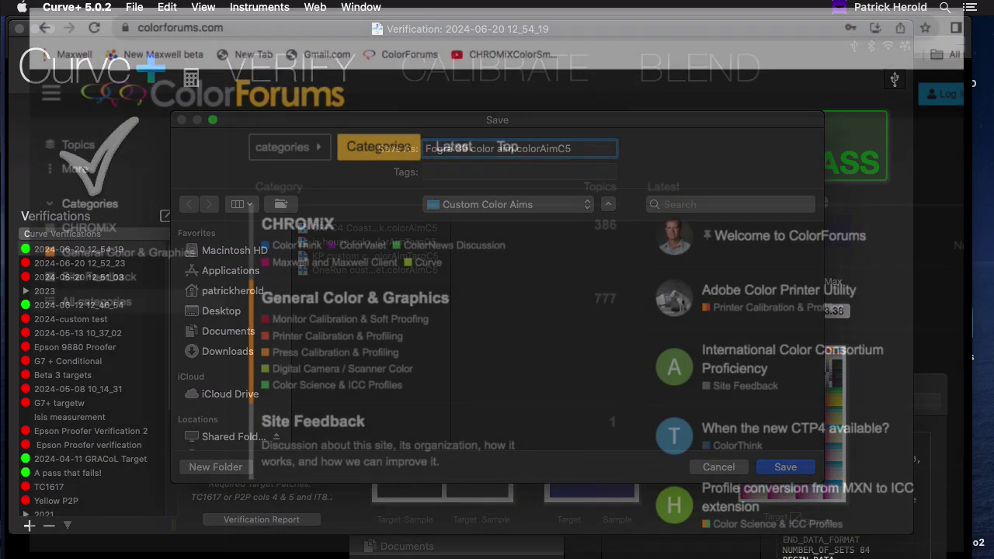